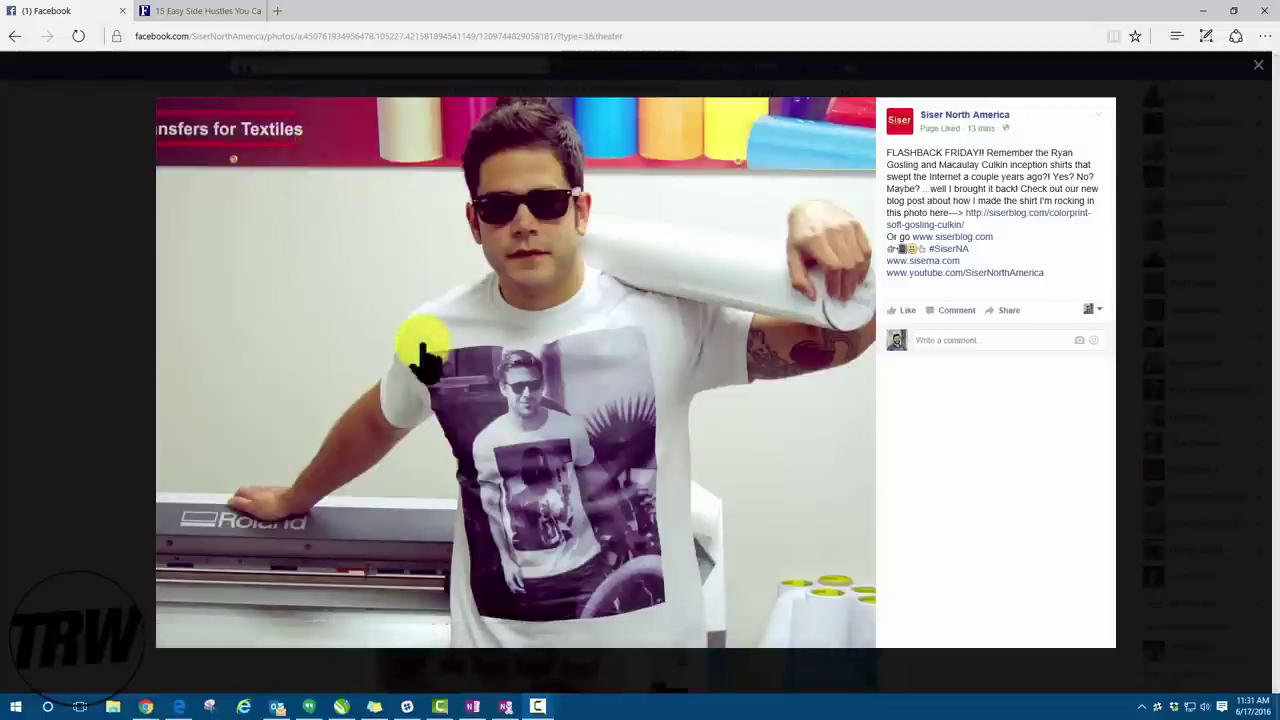
Copy the photo of the man in the printed T-shirt from the Facebook post and paste it onto the blank CorelDRAW page.
right_click(400, 257)
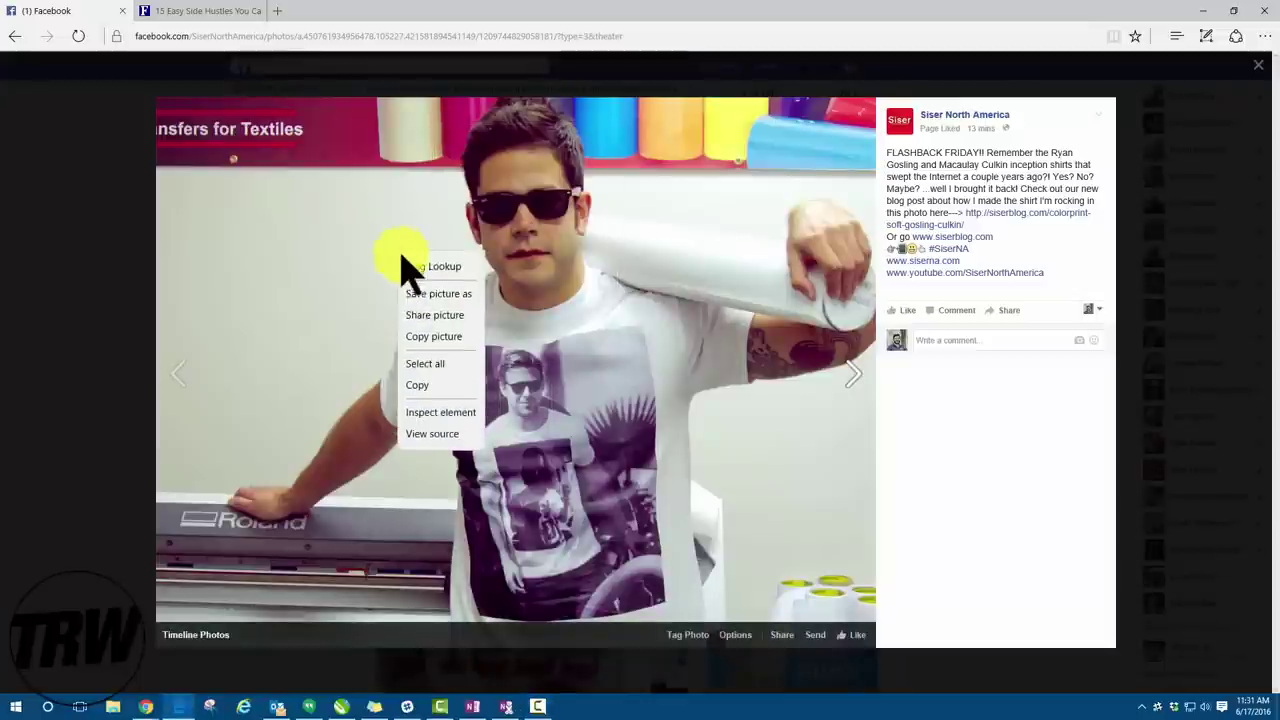
click(433, 336)
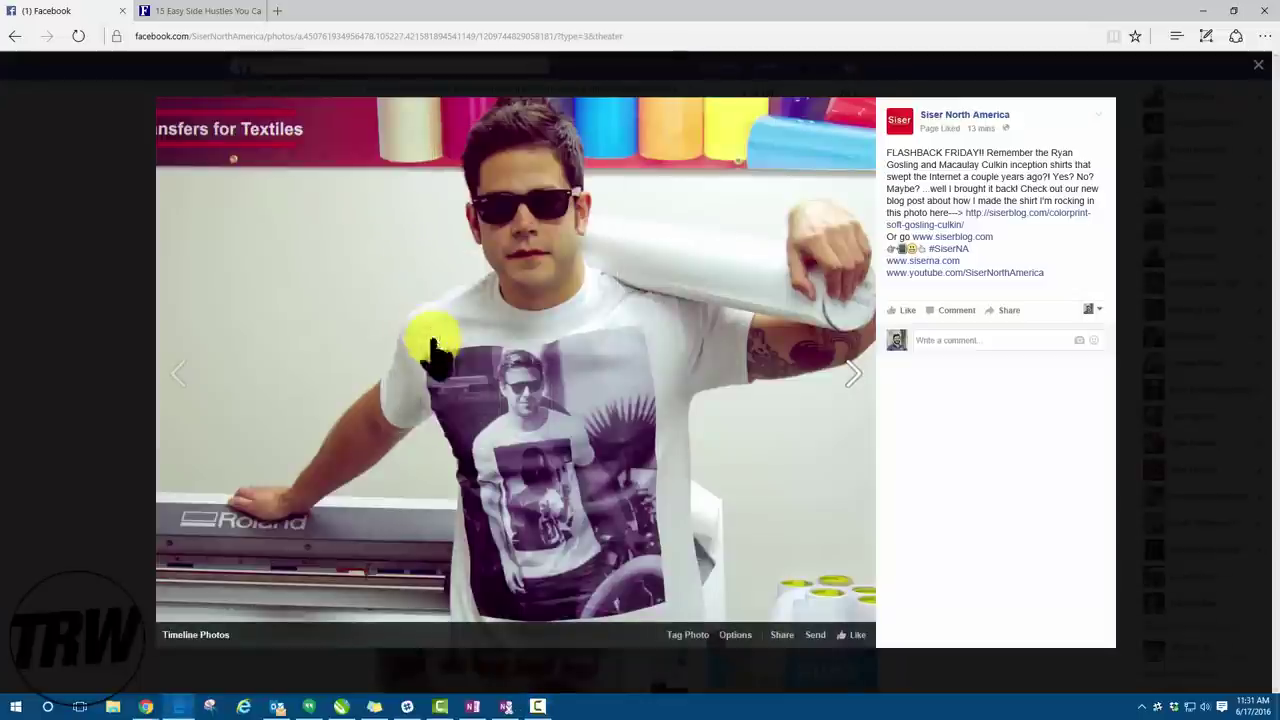
click(340, 700)
scroll(362, 398, down, 2)
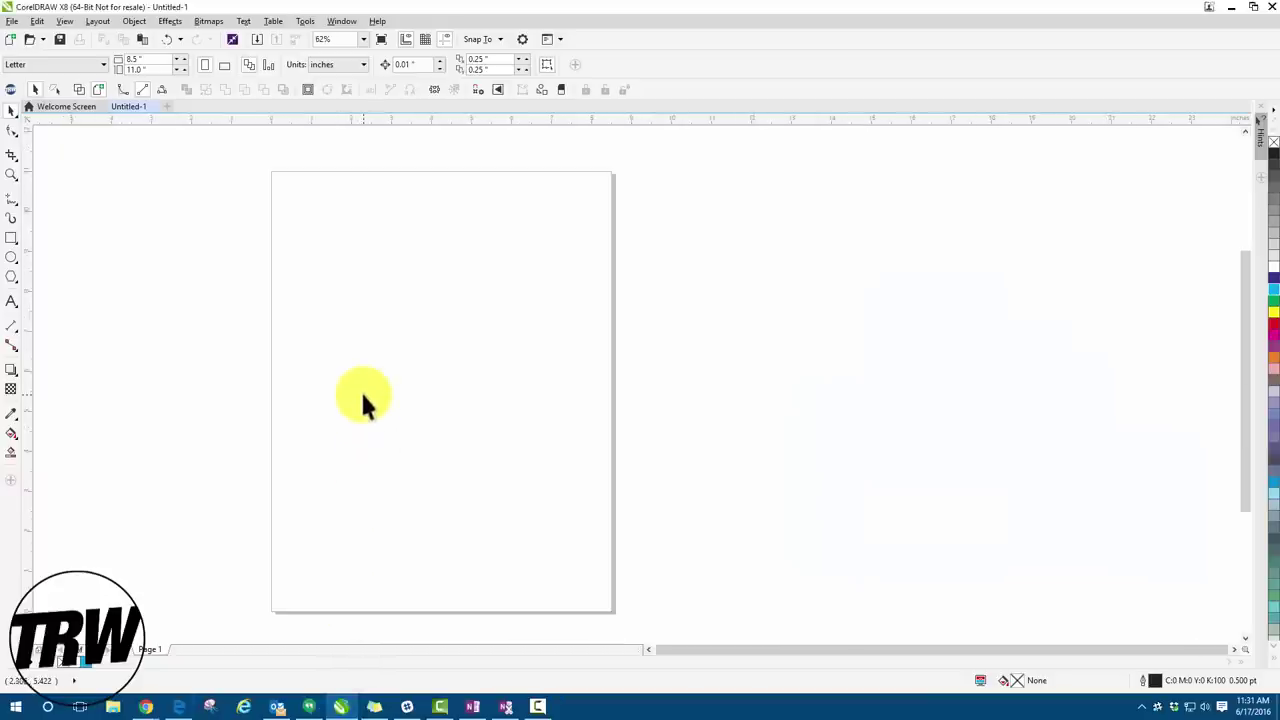
right_click(362, 350)
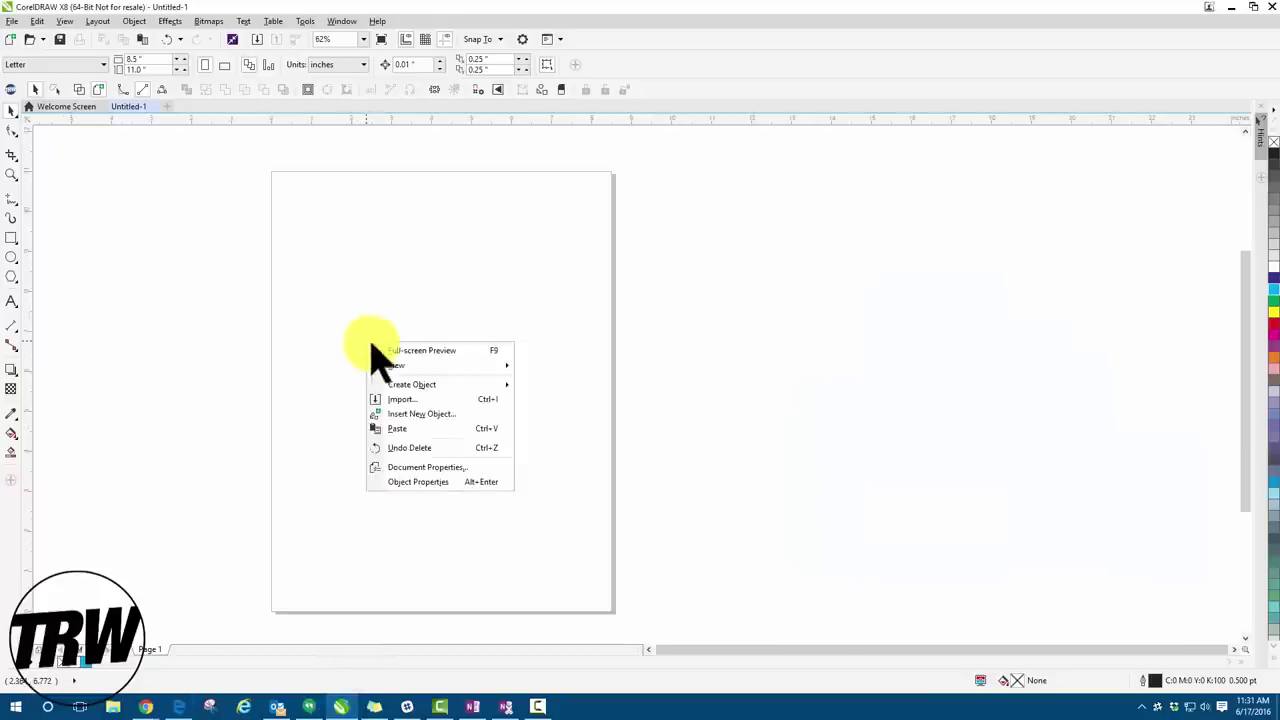
click(405, 432)
scroll(428, 405, up, 2)
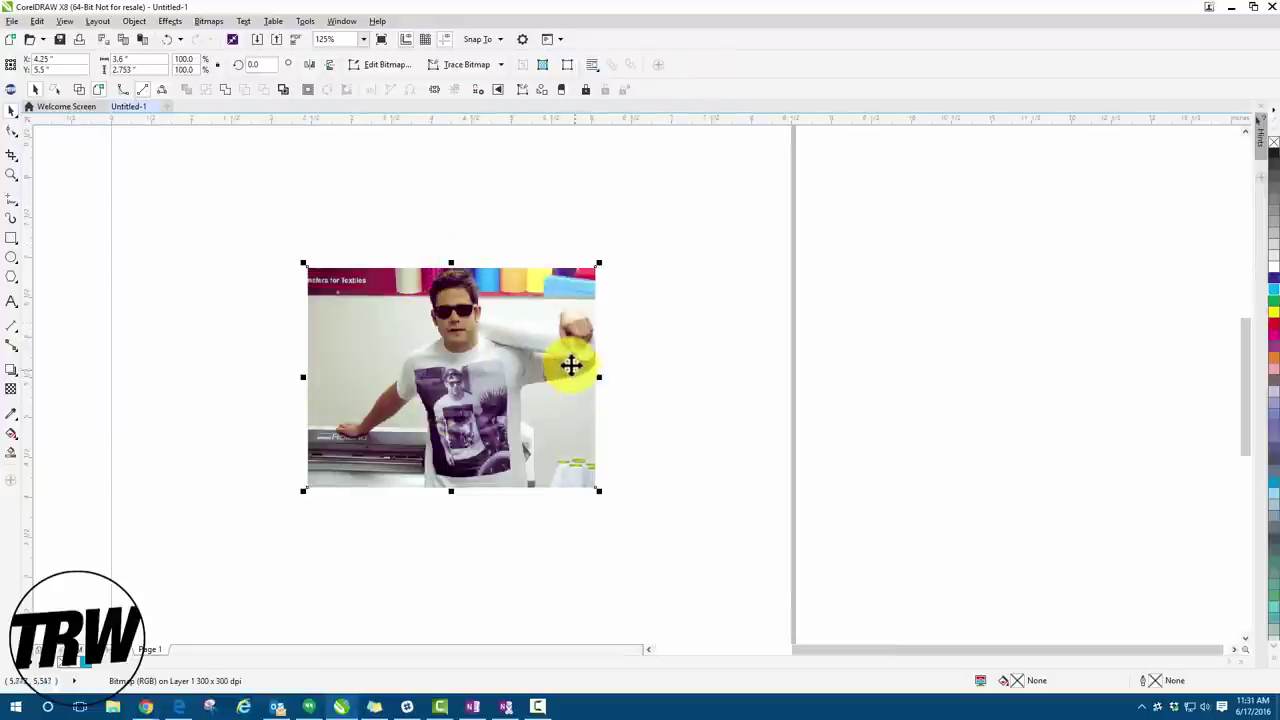
Crop a strip off the photo's left side, leaving about 3.25 by 2.75 inches, and move the photo up and left on the page.
scroll(571, 363, up, 2)
scroll(403, 313, down, 2)
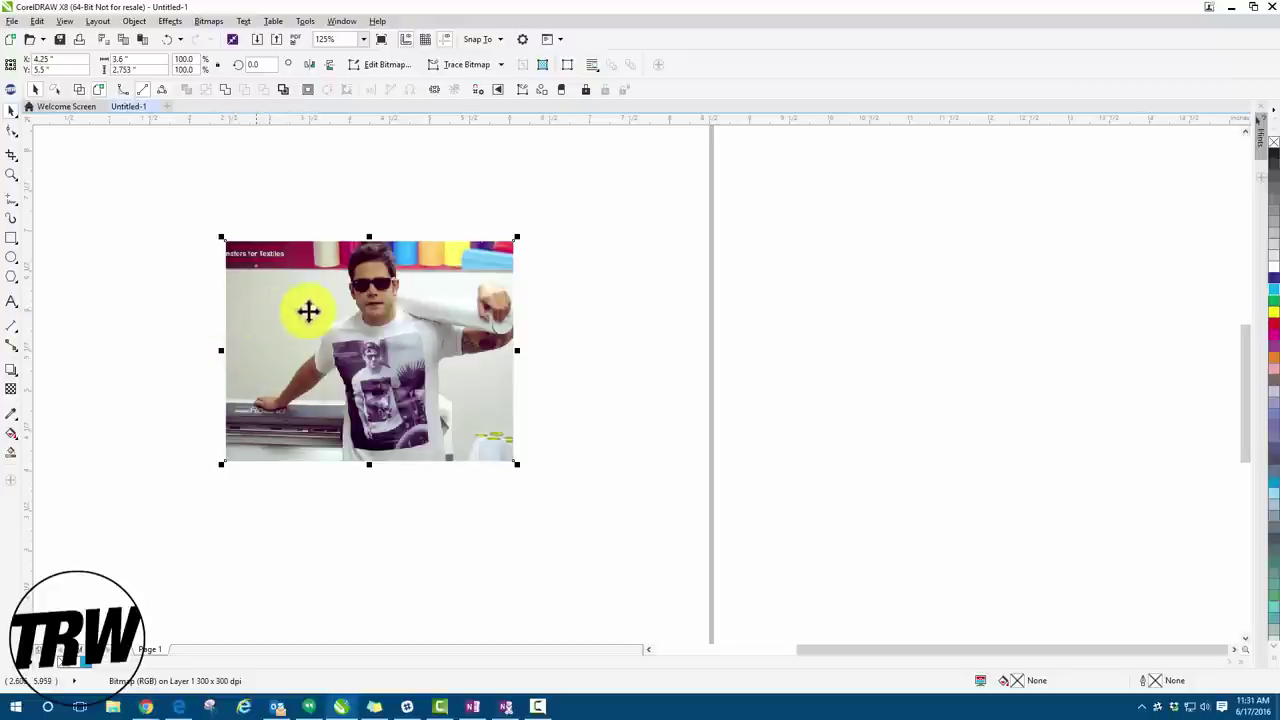
click(12, 156)
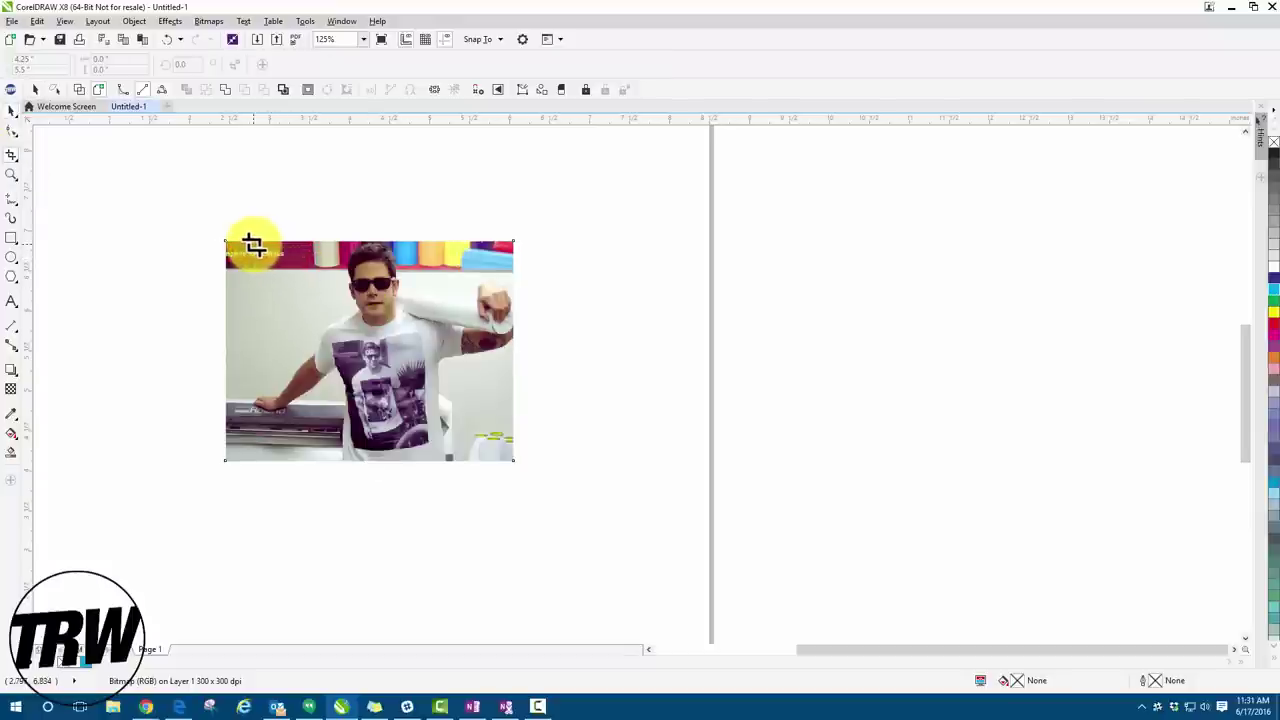
drag(254, 245, 516, 461)
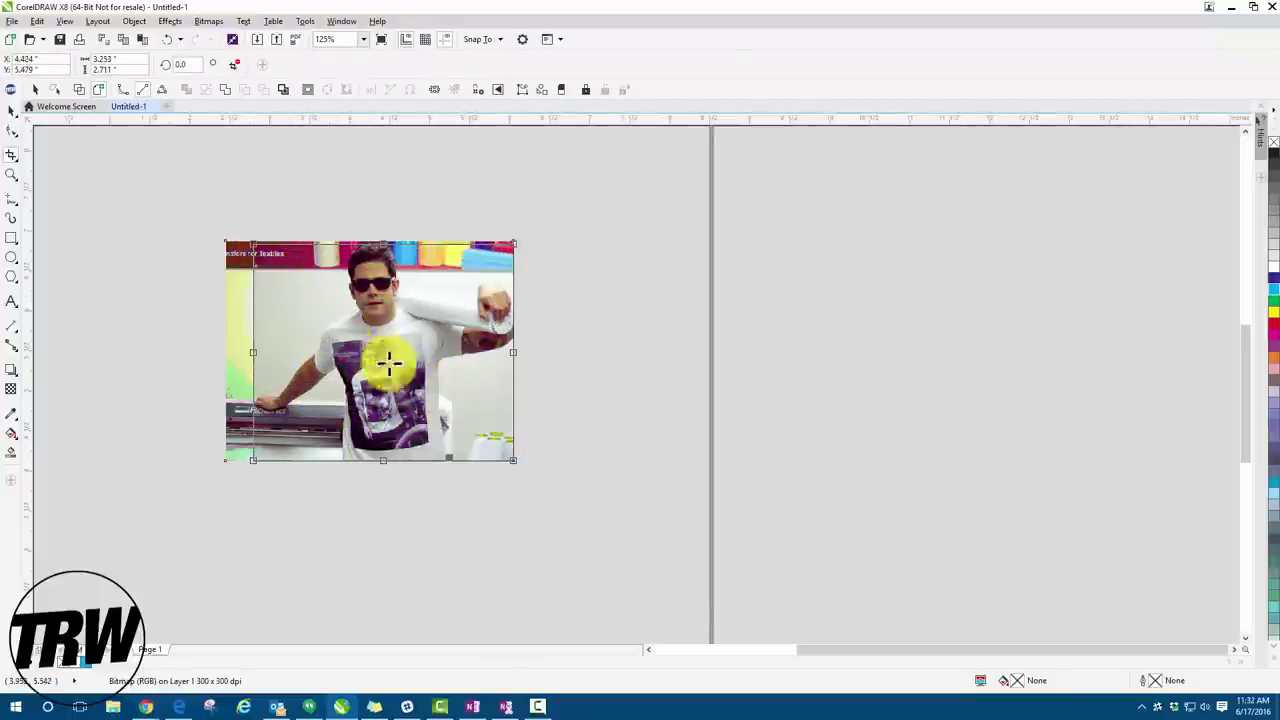
scroll(370, 239, up, 1)
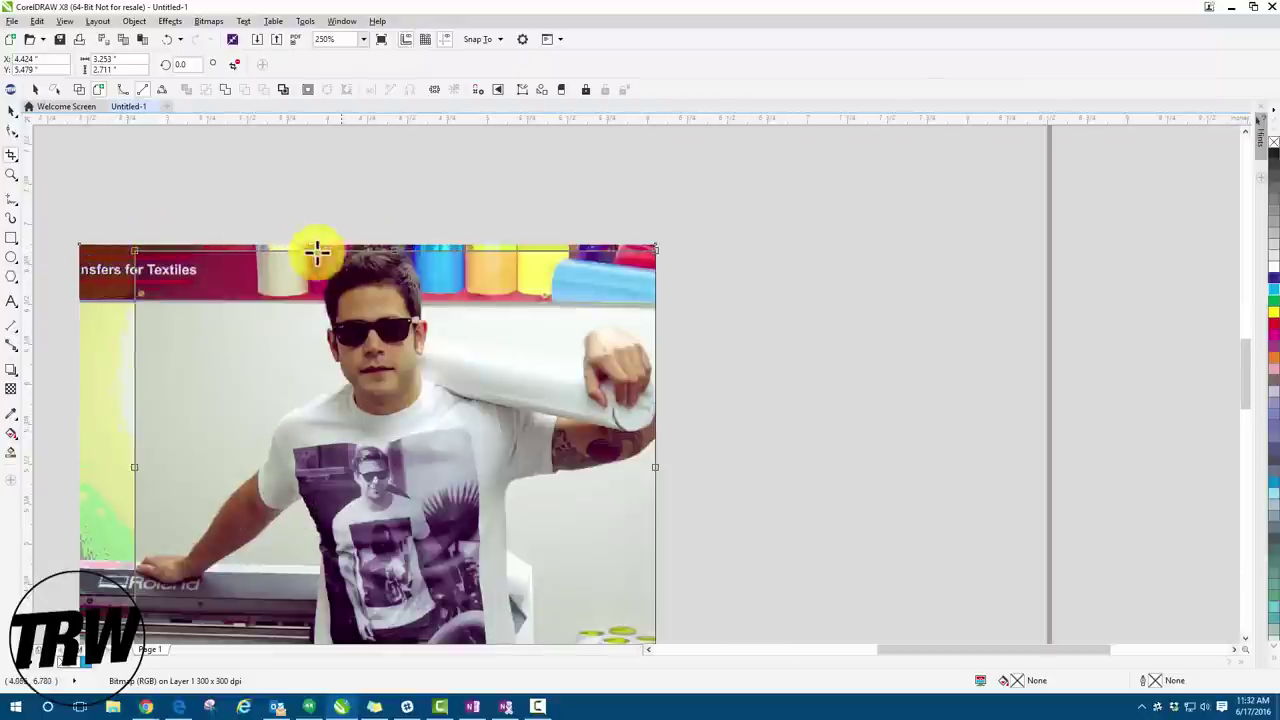
drag(394, 251, 395, 246)
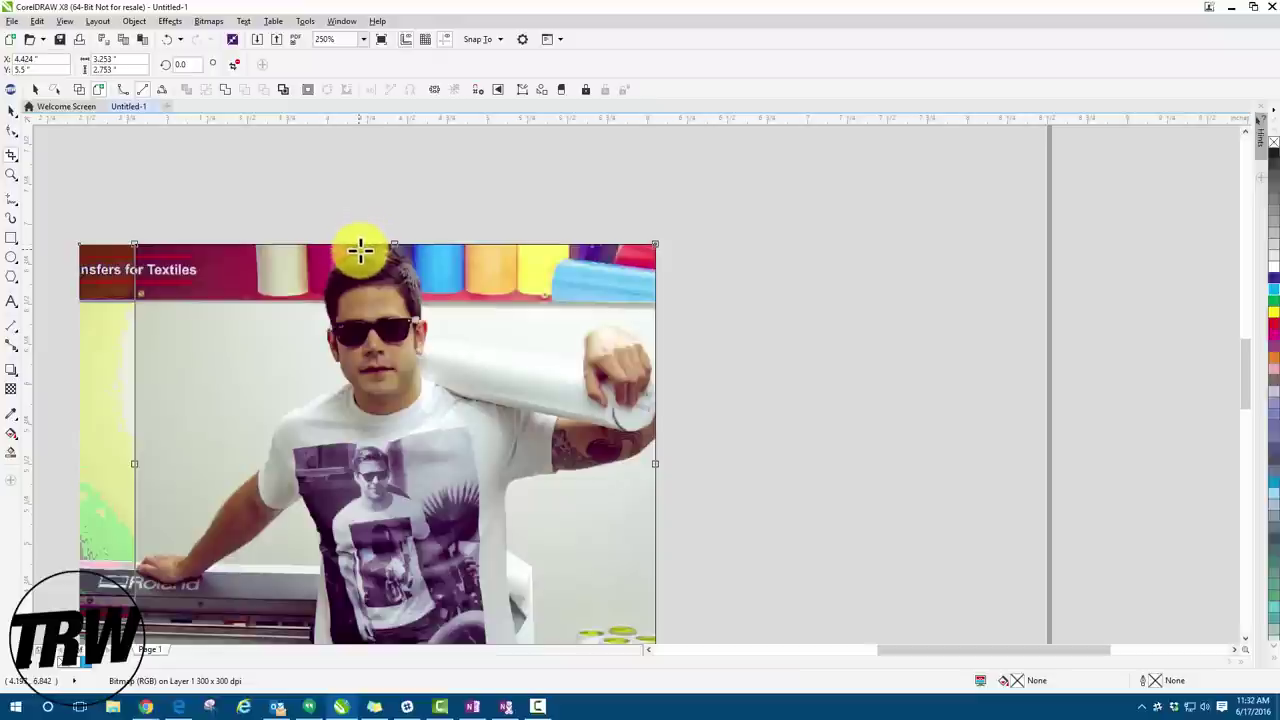
scroll(361, 252, down, 2)
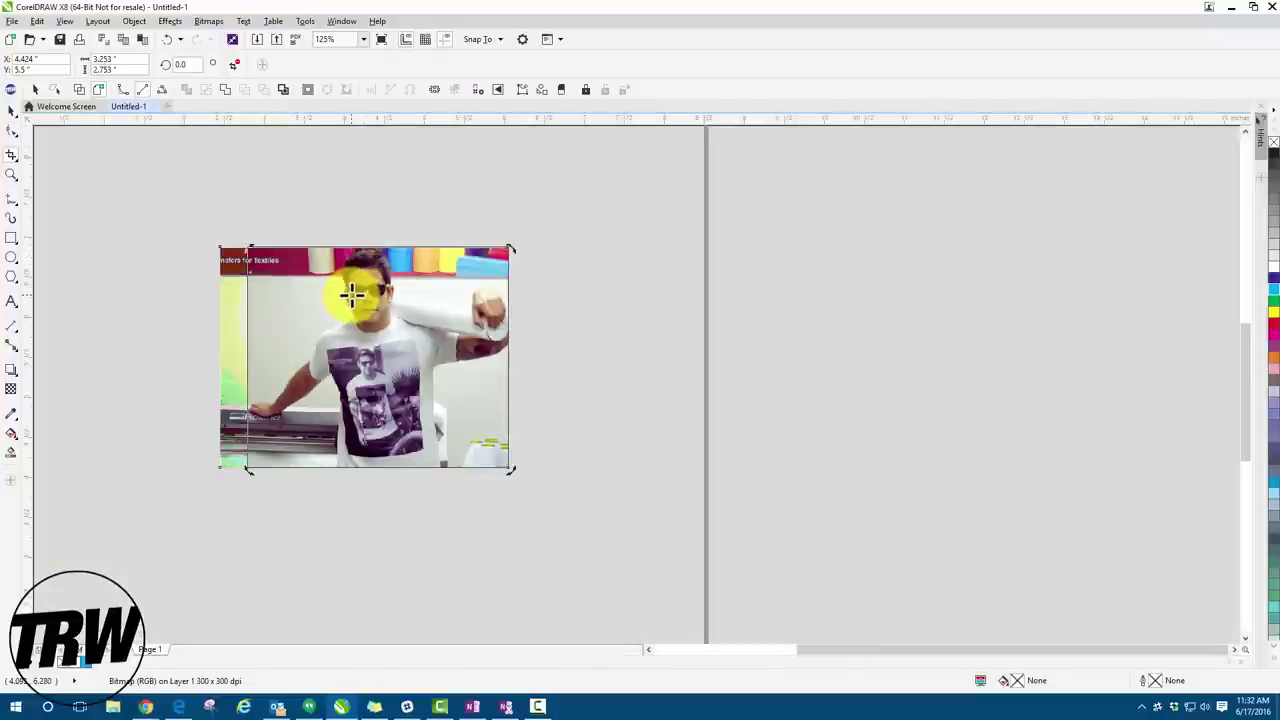
double_click(352, 292)
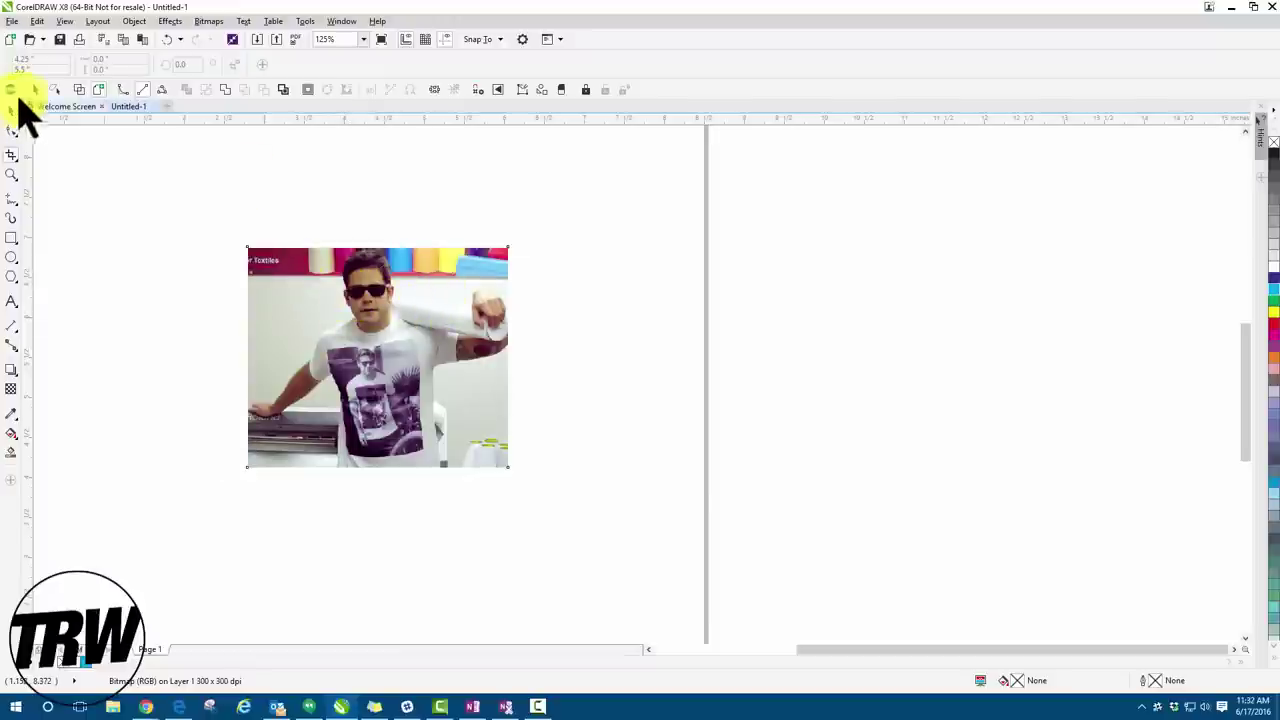
click(17, 108)
drag(343, 306, 271, 289)
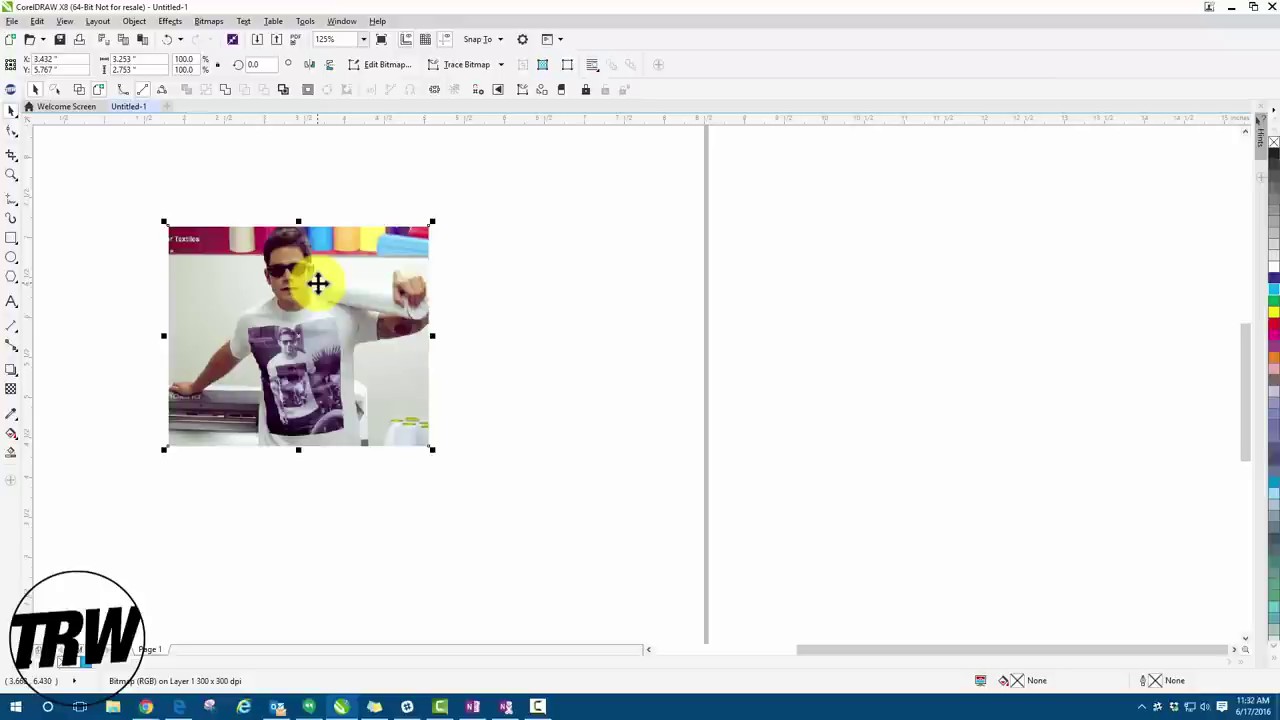
Convert the photo to a 1-bit black and white bitmap using the Line Art method with a slightly raised threshold.
click(209, 22)
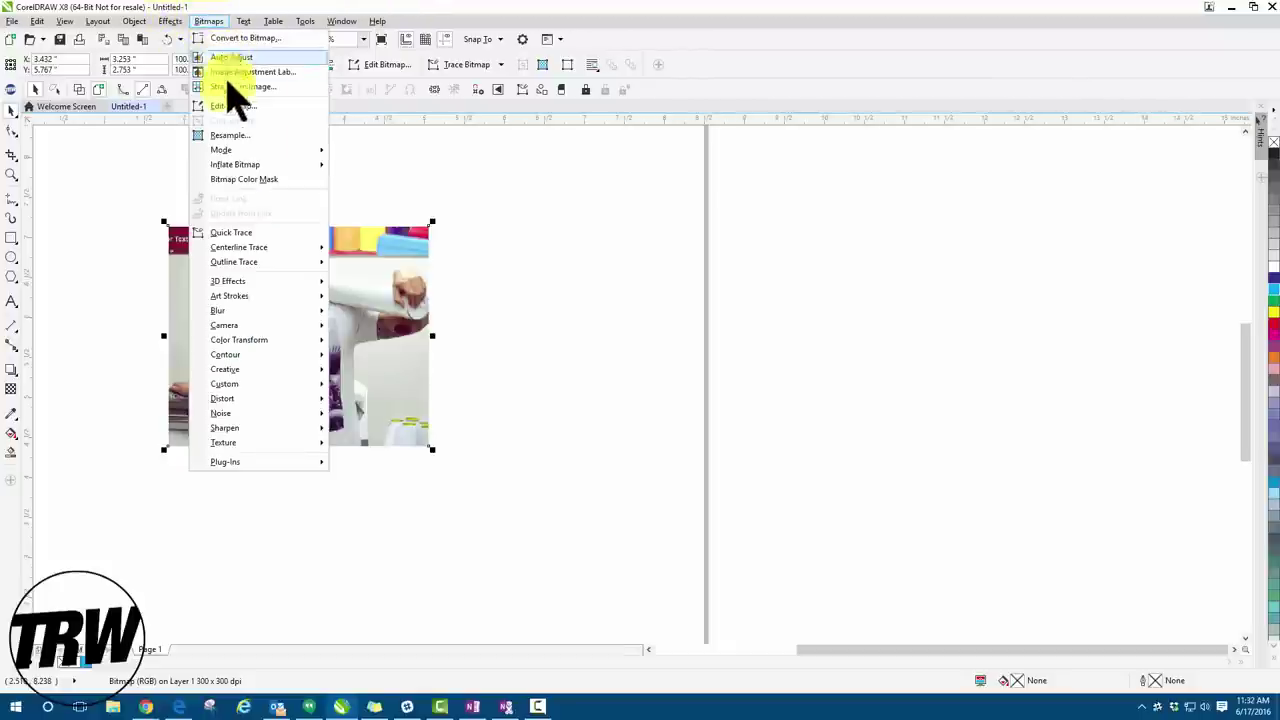
mouse_move(233, 150)
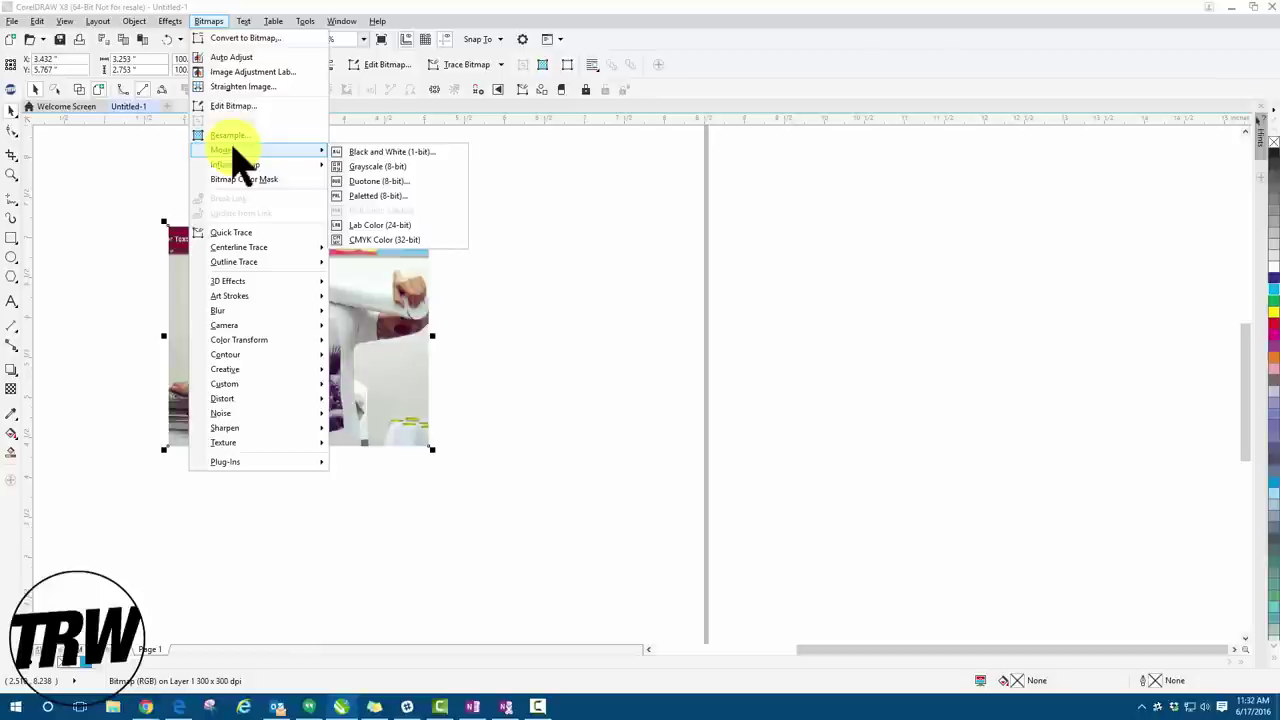
click(413, 155)
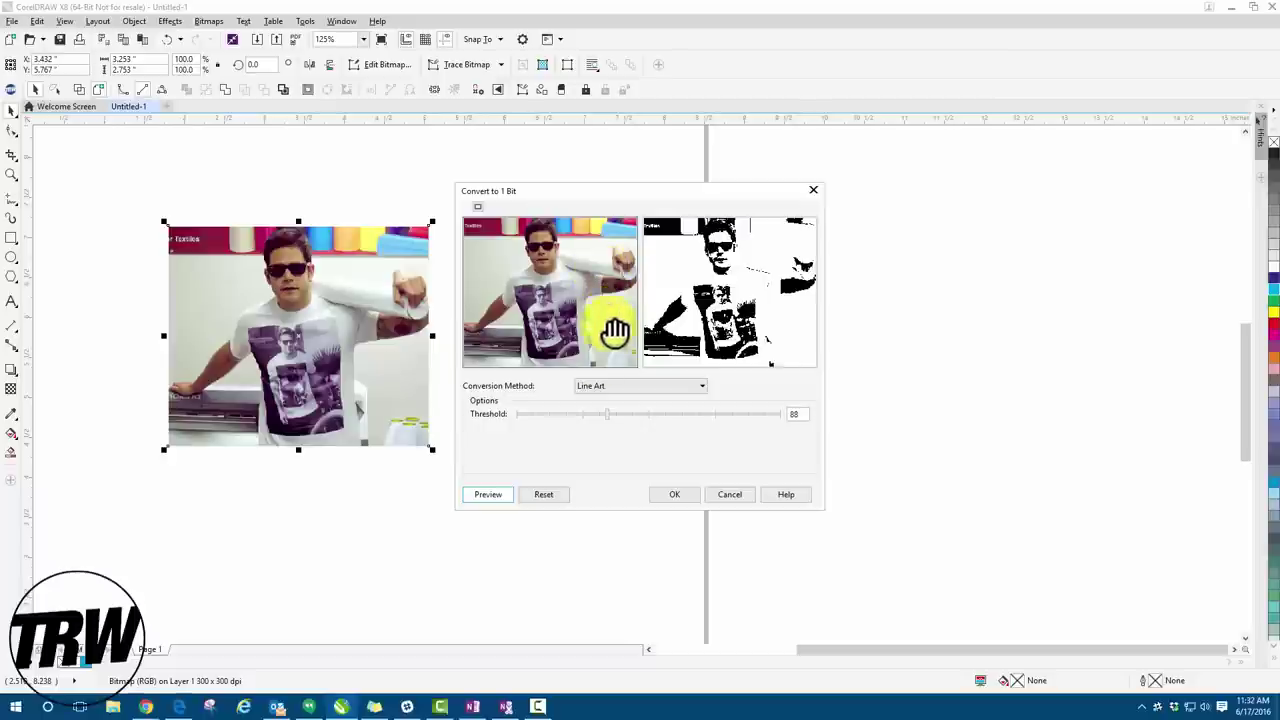
click(608, 388)
click(609, 400)
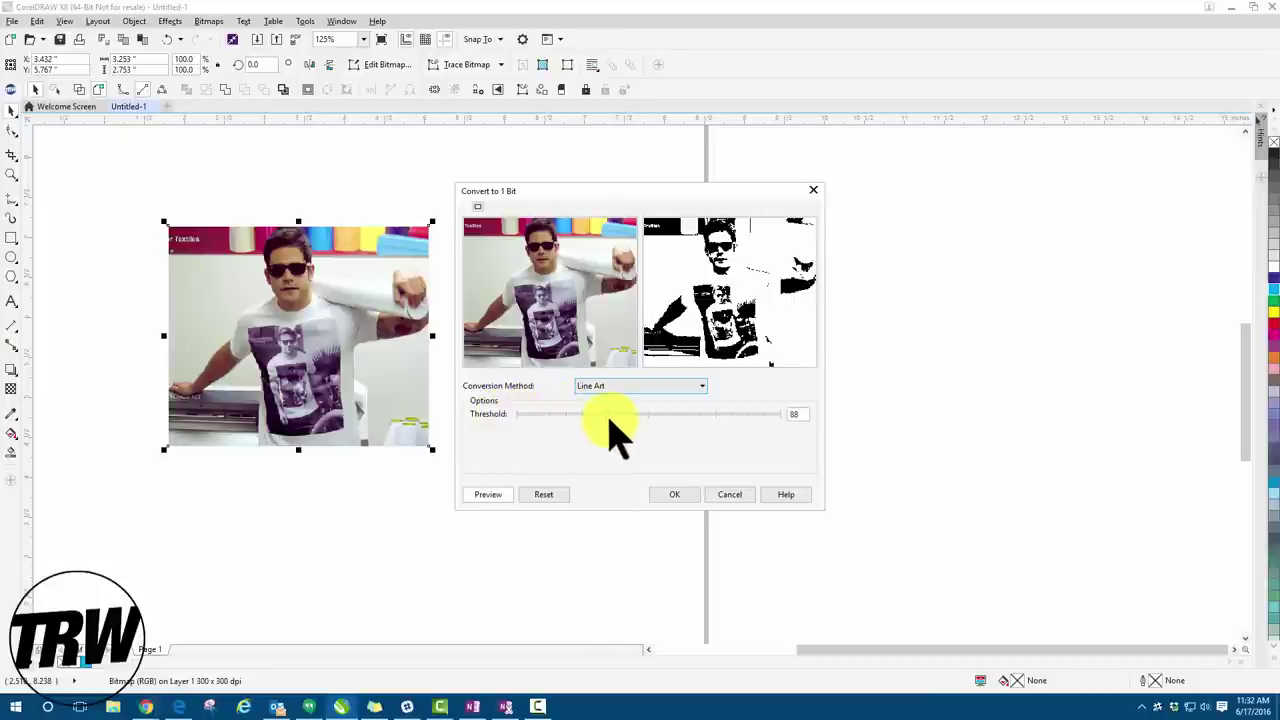
drag(613, 411, 610, 428)
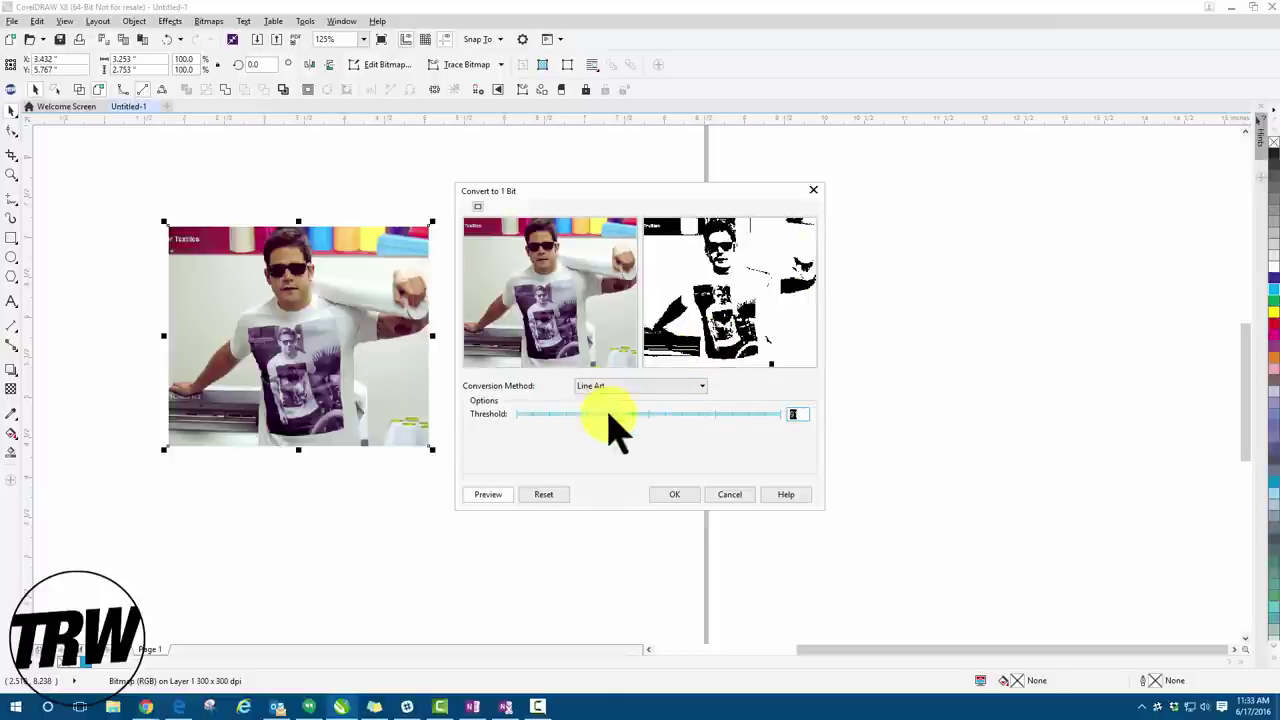
click(610, 415)
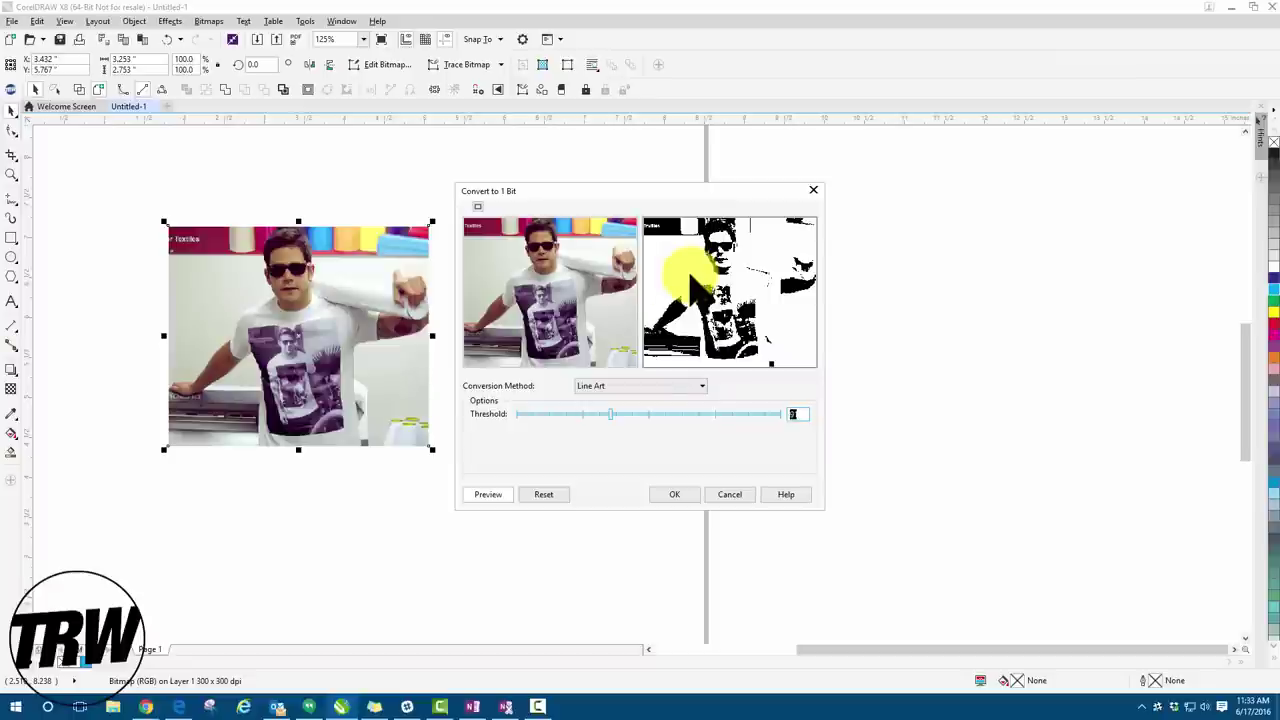
click(684, 496)
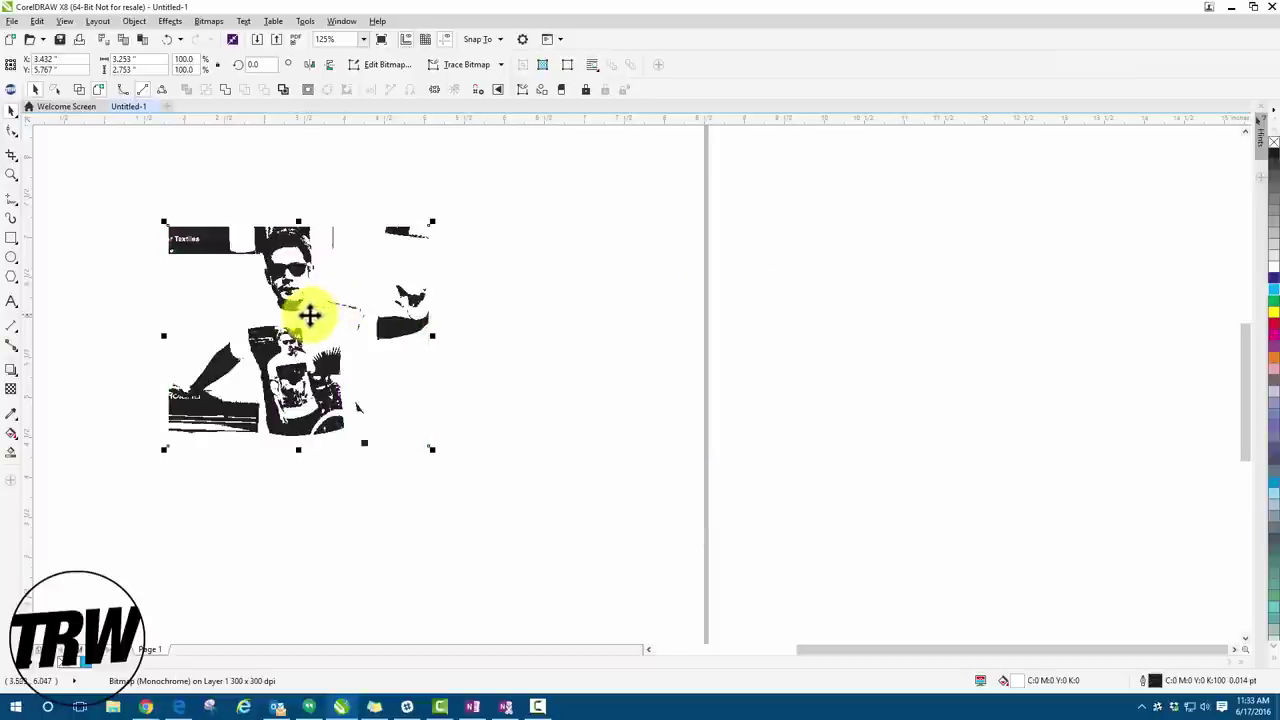
Outline-trace the black-and-white bitmap as Line art with slightly increased detail, and move the original bitmap to the right of the traced copy.
drag(309, 314, 363, 326)
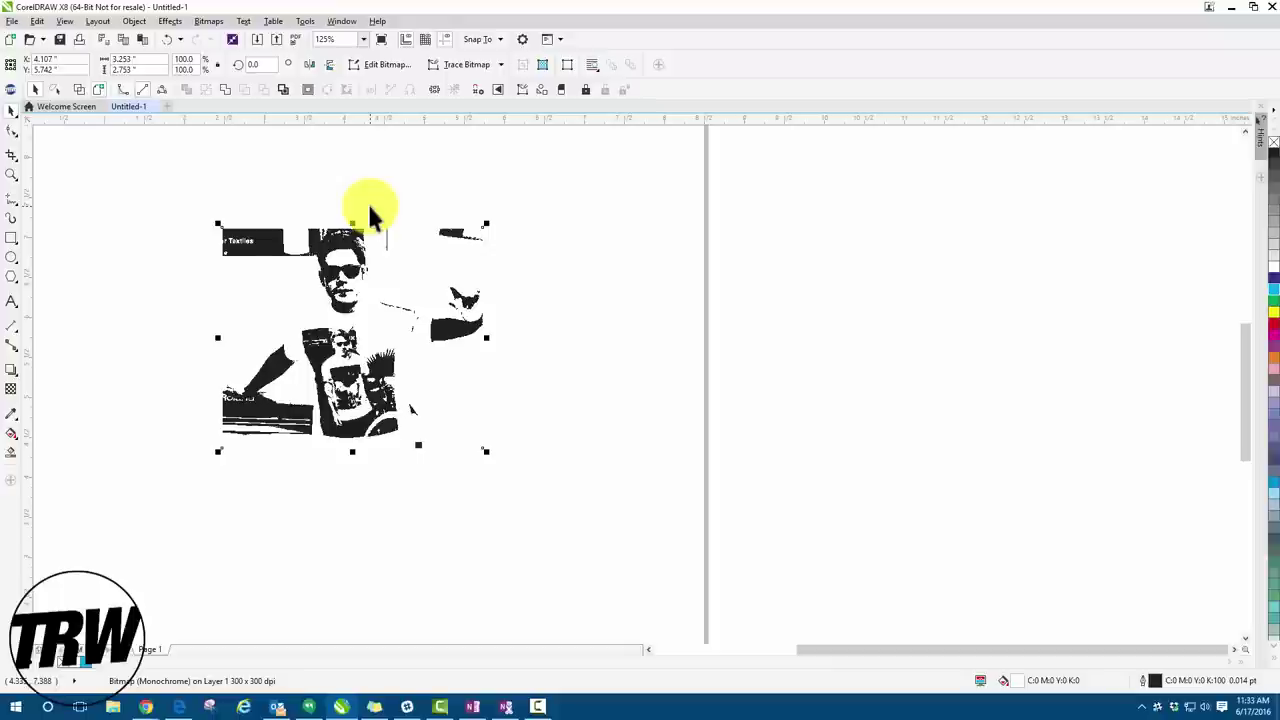
click(455, 66)
mouse_move(457, 112)
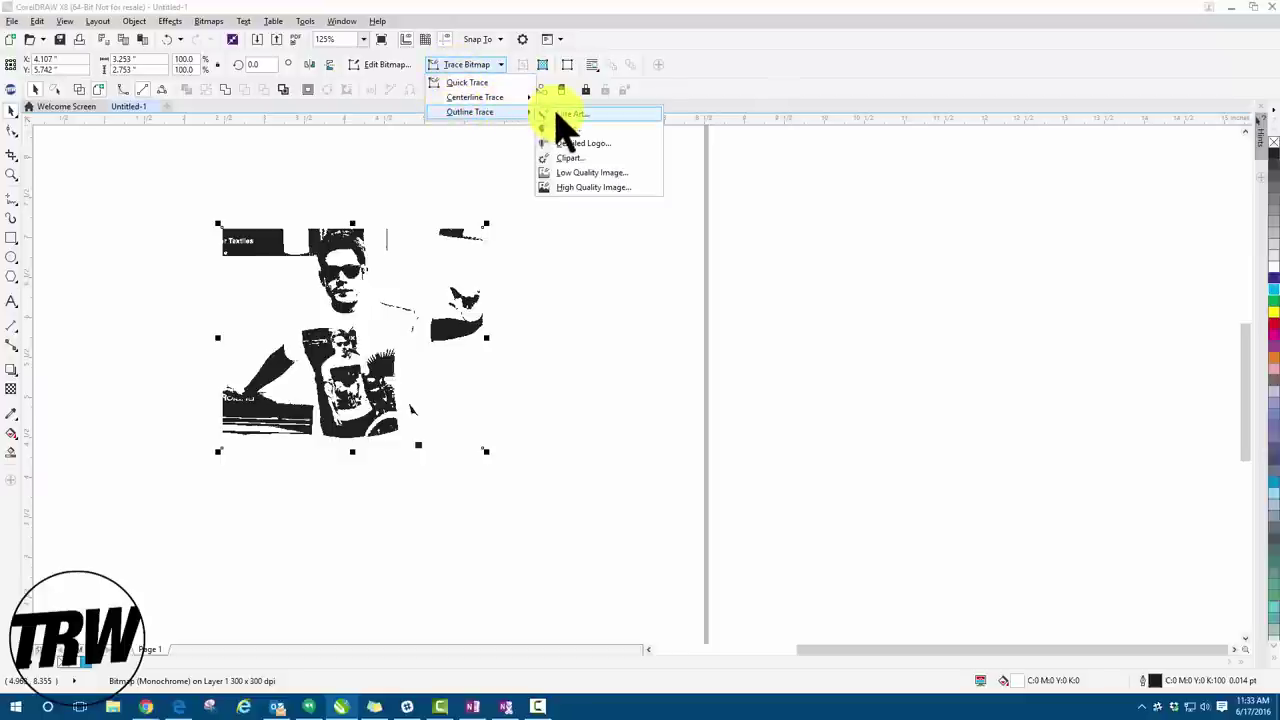
click(565, 120)
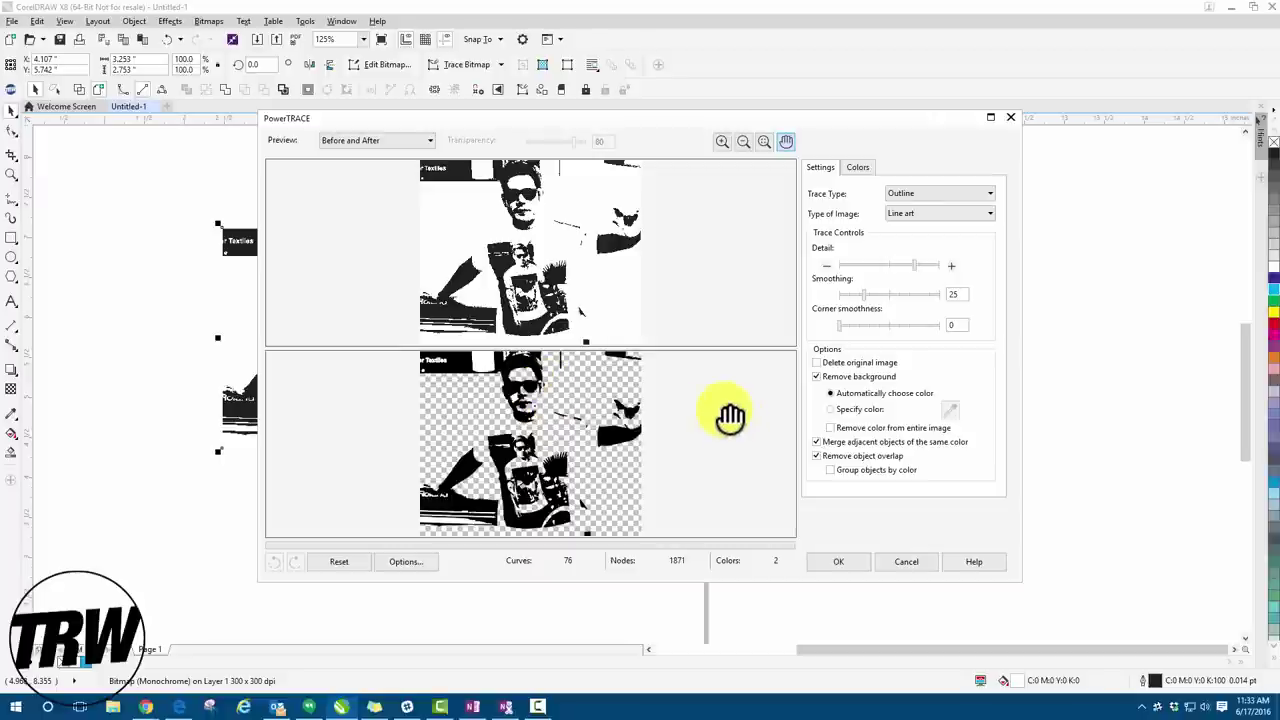
click(921, 265)
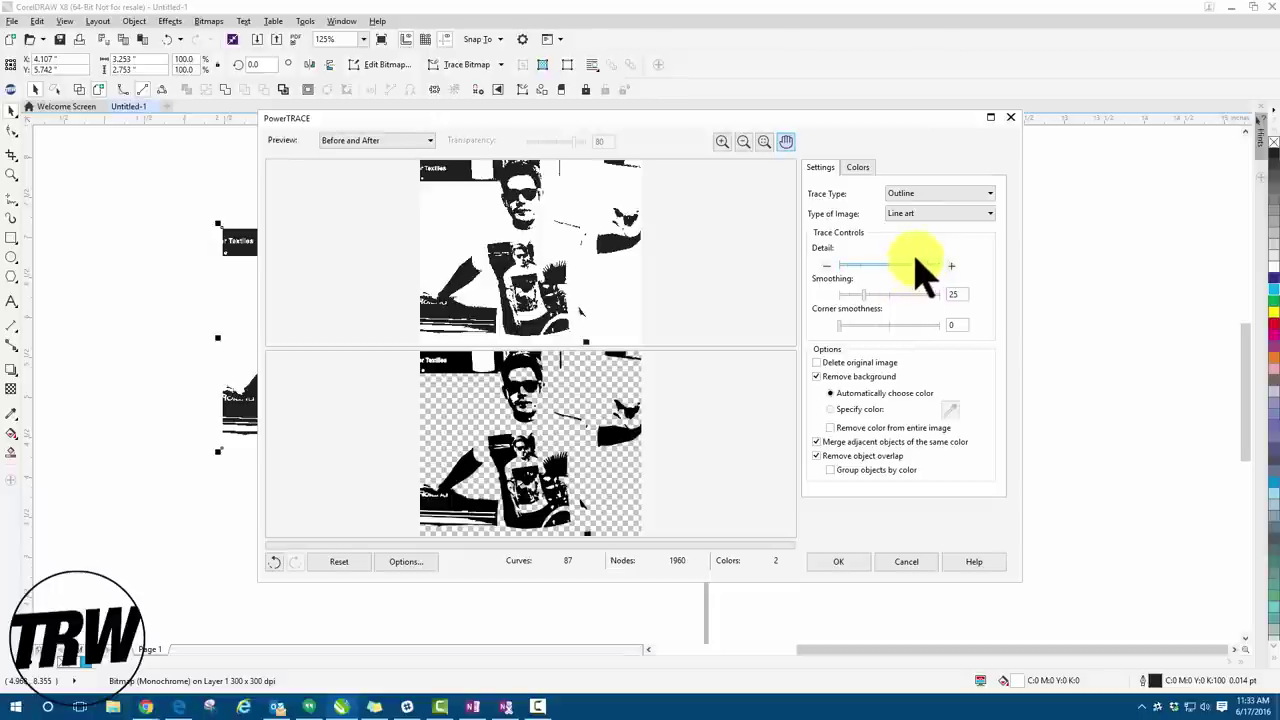
click(910, 266)
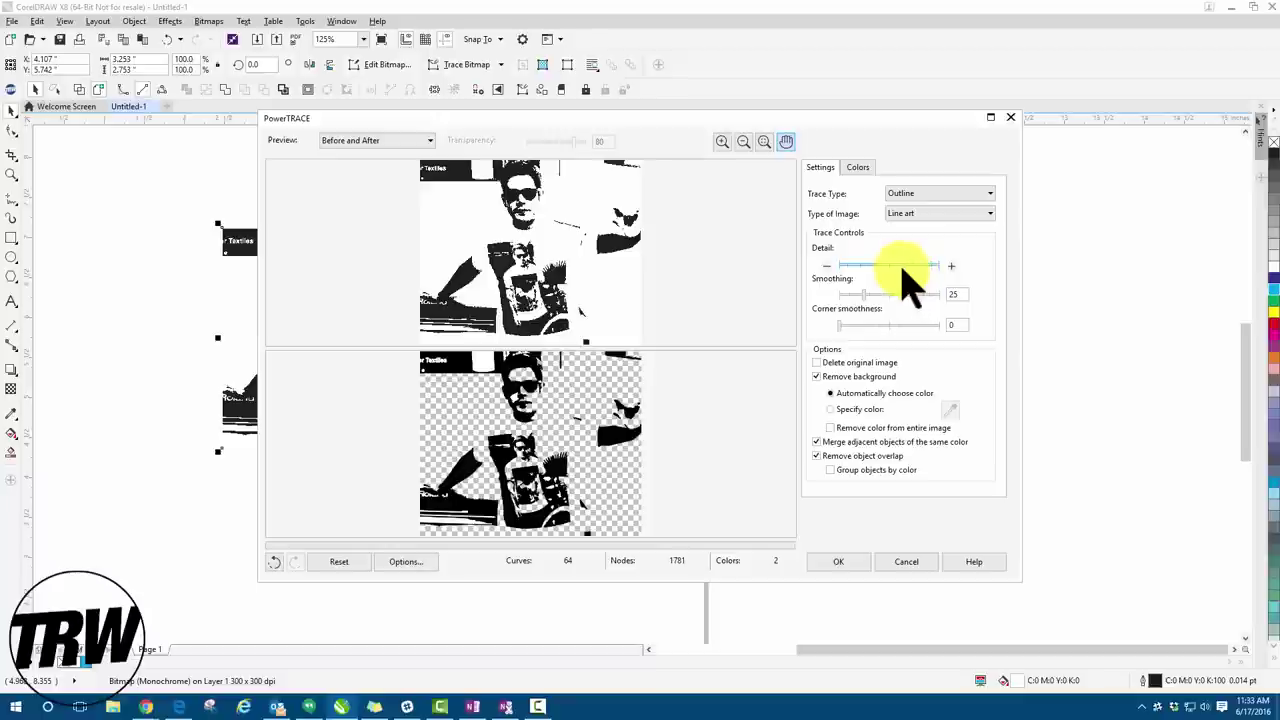
click(924, 266)
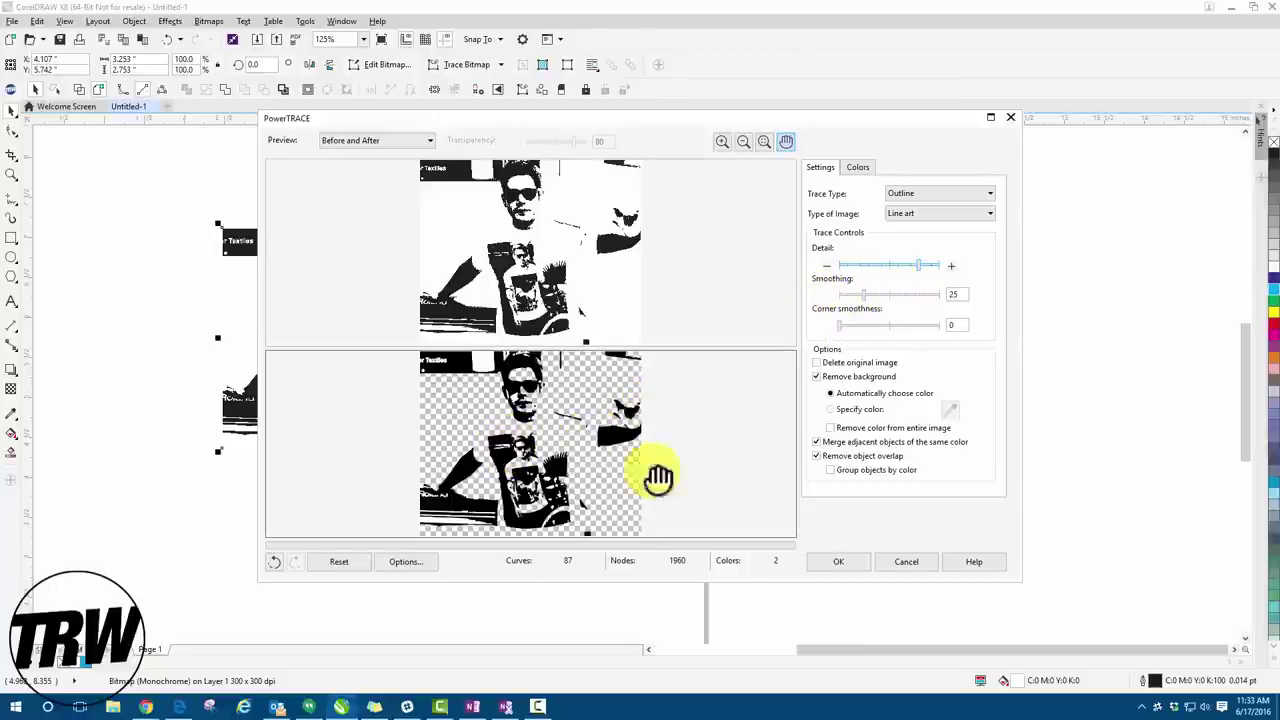
click(860, 563)
mouse_move(371, 329)
mouse_down()
mouse_move(617, 345)
mouse_move(655, 331)
mouse_up()
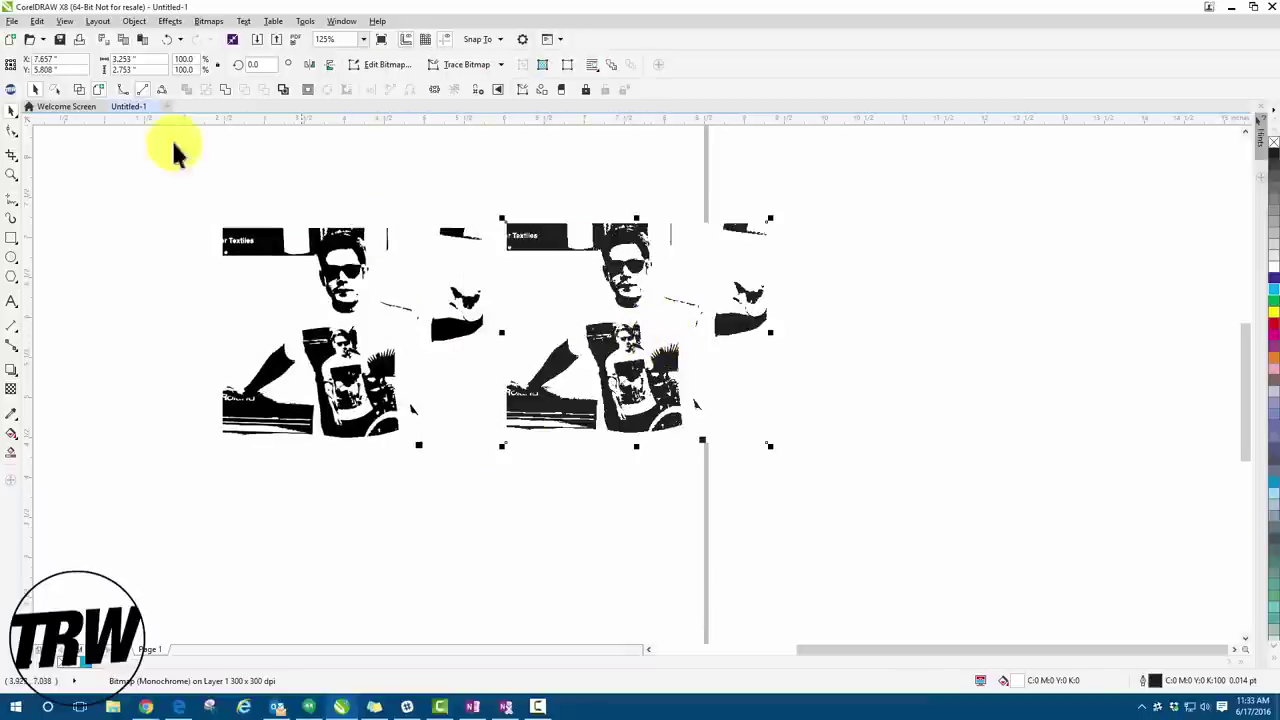
Compare the traced vector outlines with the original bitmap in wireframe, and return to the normal filled display.
click(80, 89)
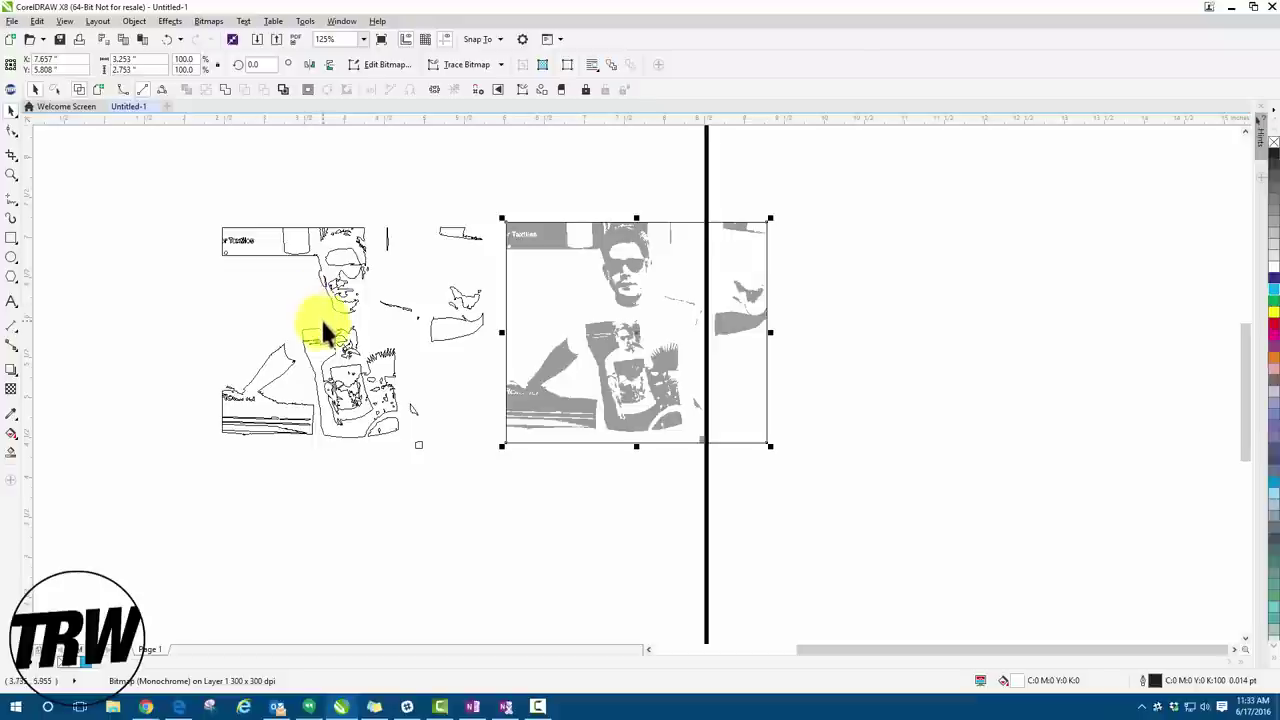
scroll(325, 335, up, 2)
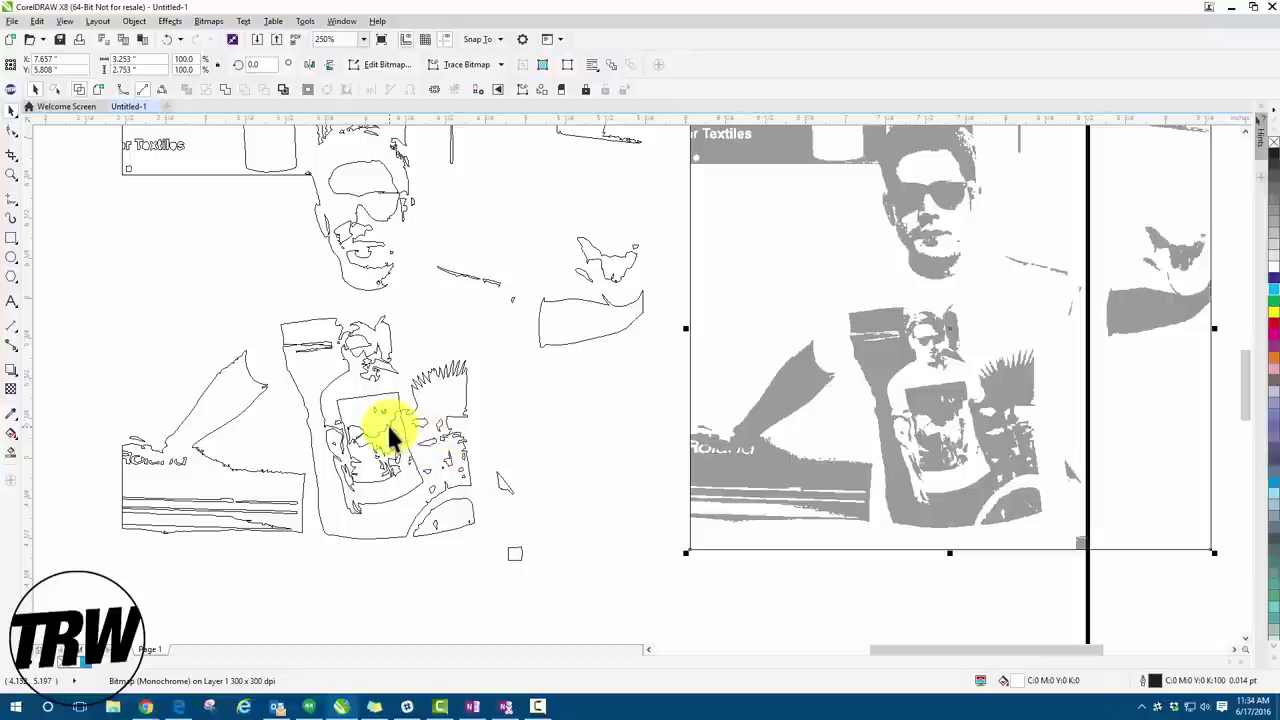
scroll(390, 435, down, 4)
scroll(390, 422, up, 2)
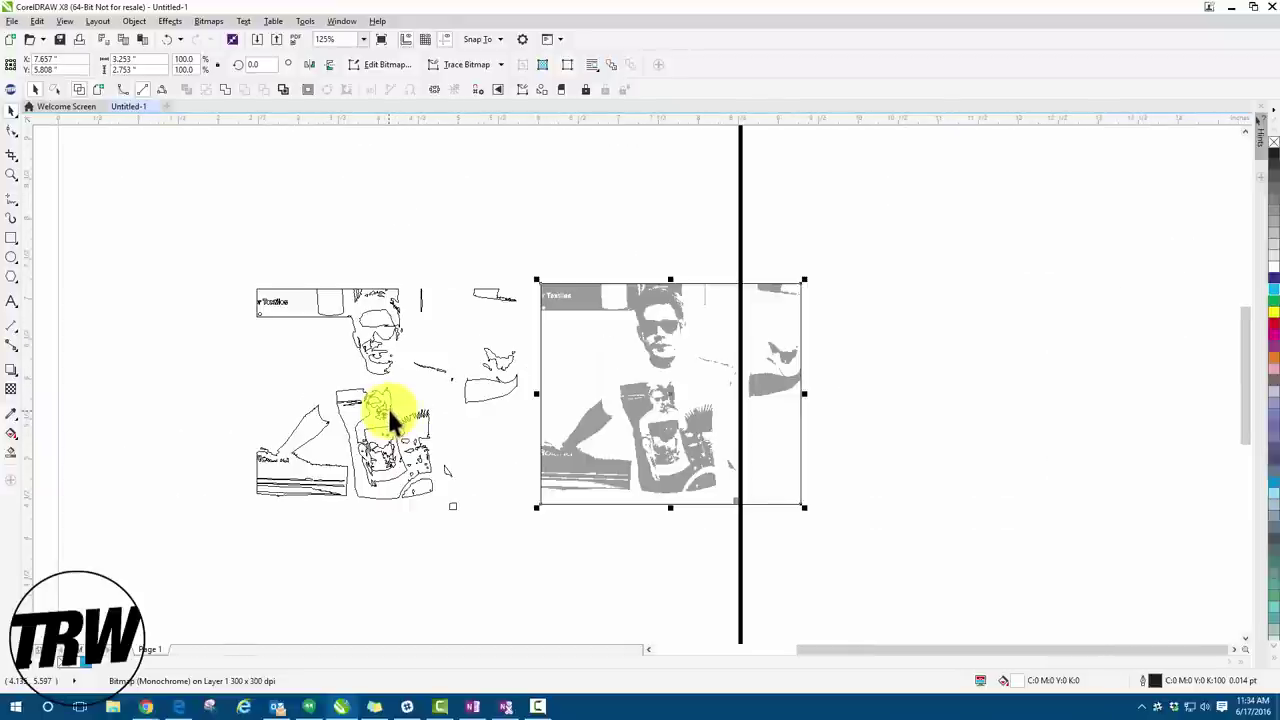
scroll(340, 345, up, 2)
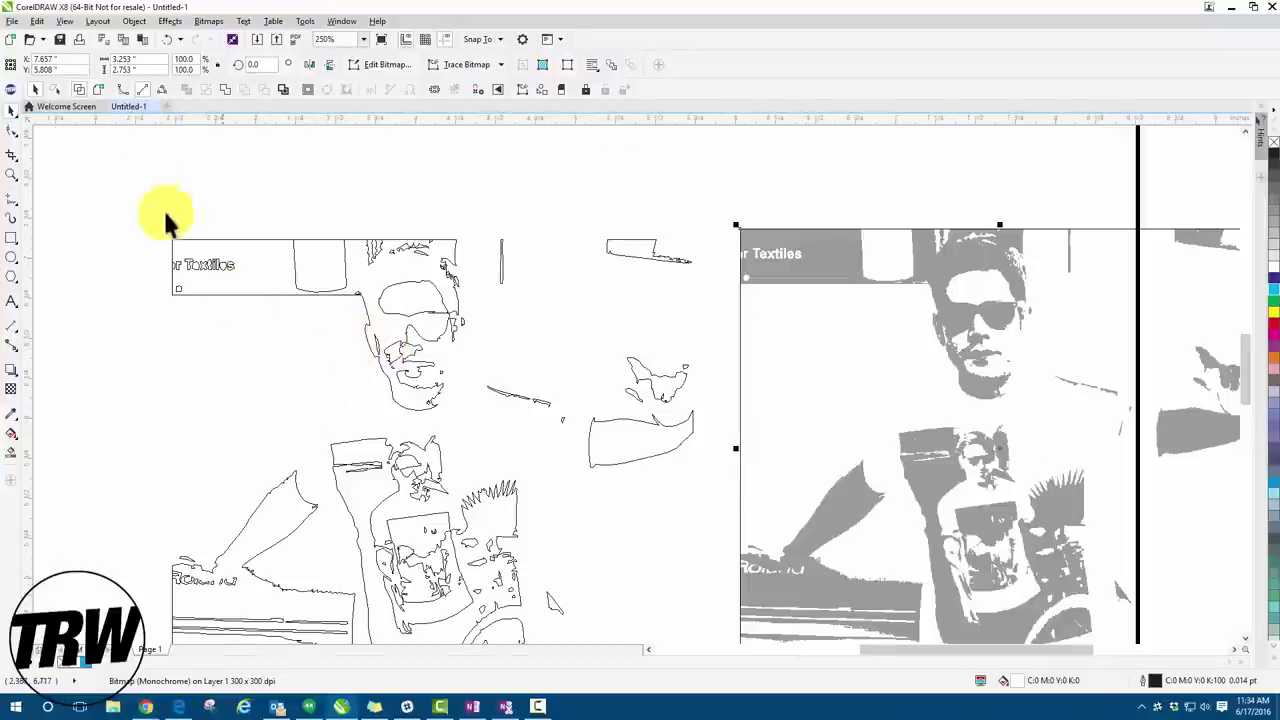
click(99, 89)
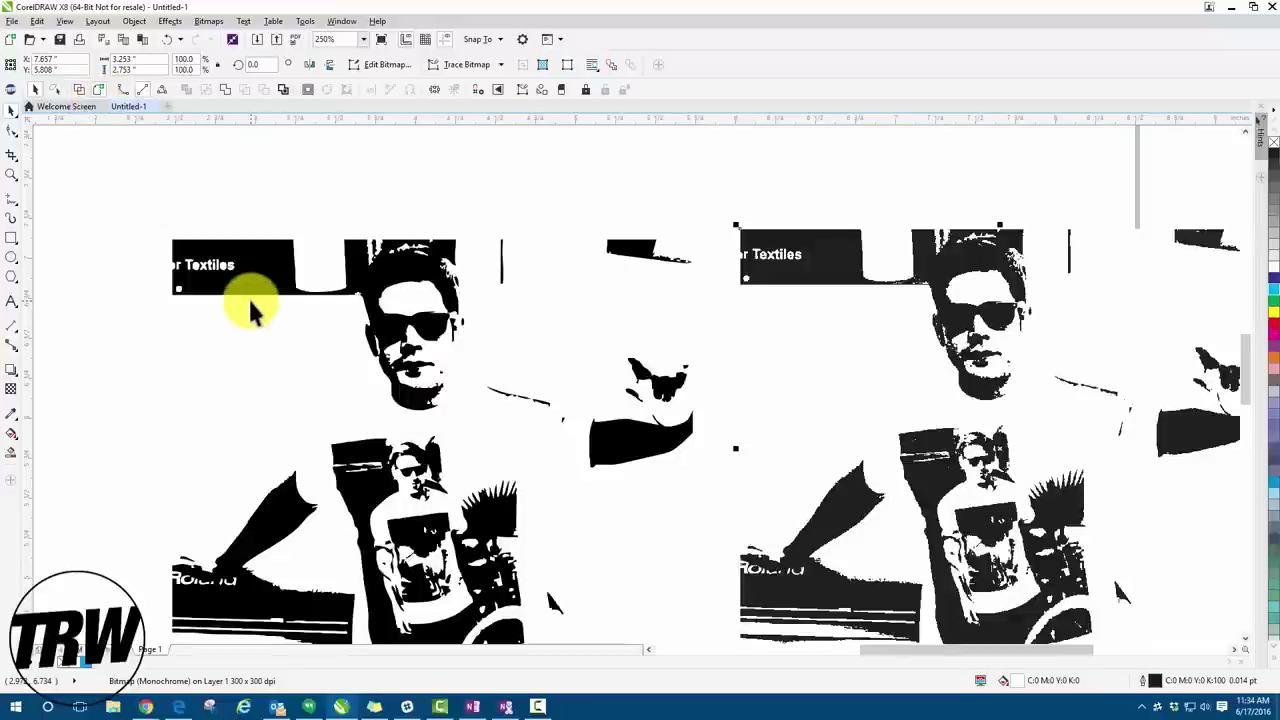
scroll(300, 254, down, 4)
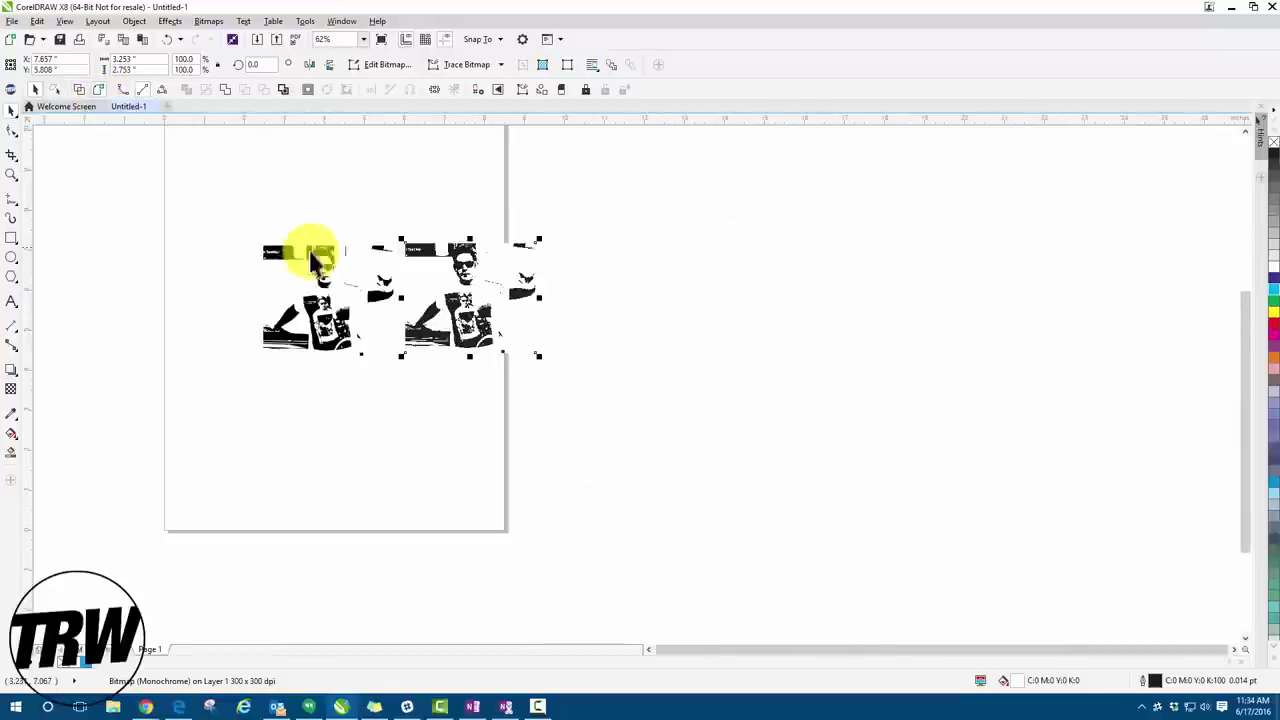
scroll(338, 260, up, 2)
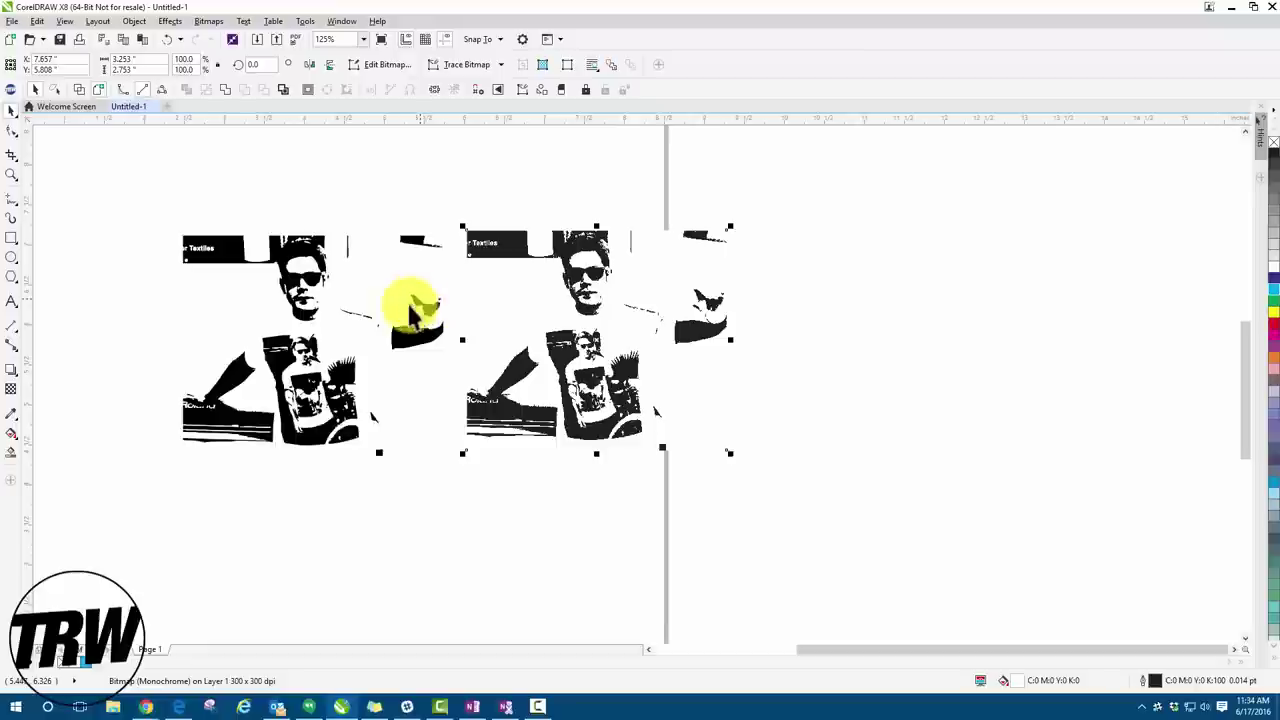